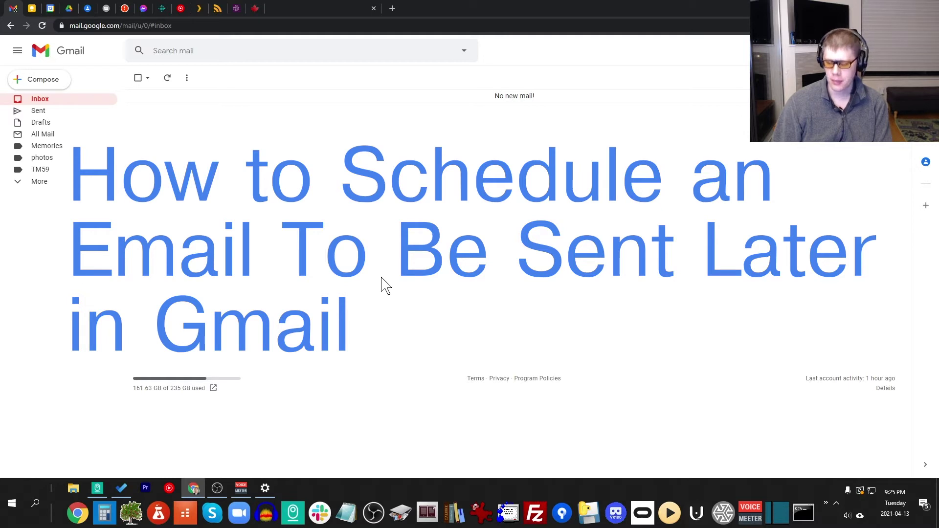
Step: Look over the empty Gmail inbox reporting no new mail
{"action": "mouse_move", "coordinate": [888, 497]}
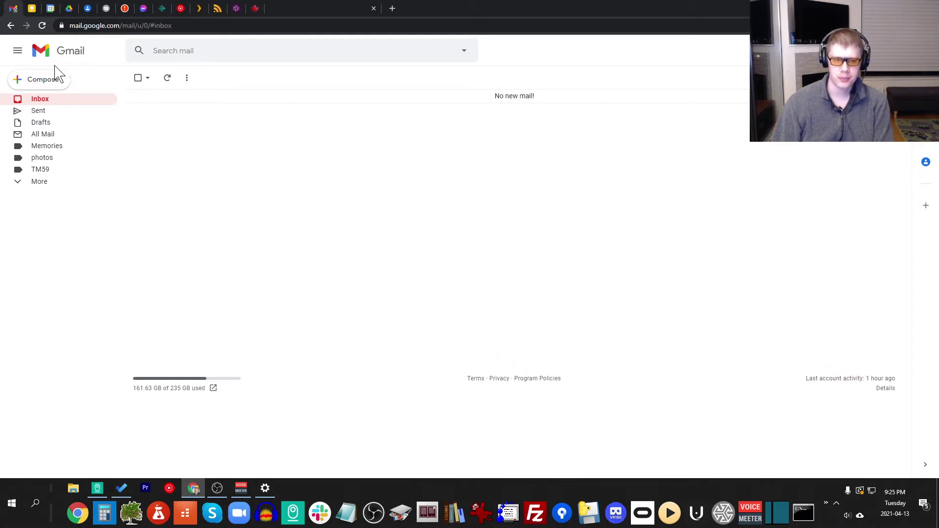
Step: Compose a new email to your own address with subject 'Hello' and body 'Good morning'
{"action": "left_click", "coordinate": [34, 87]}
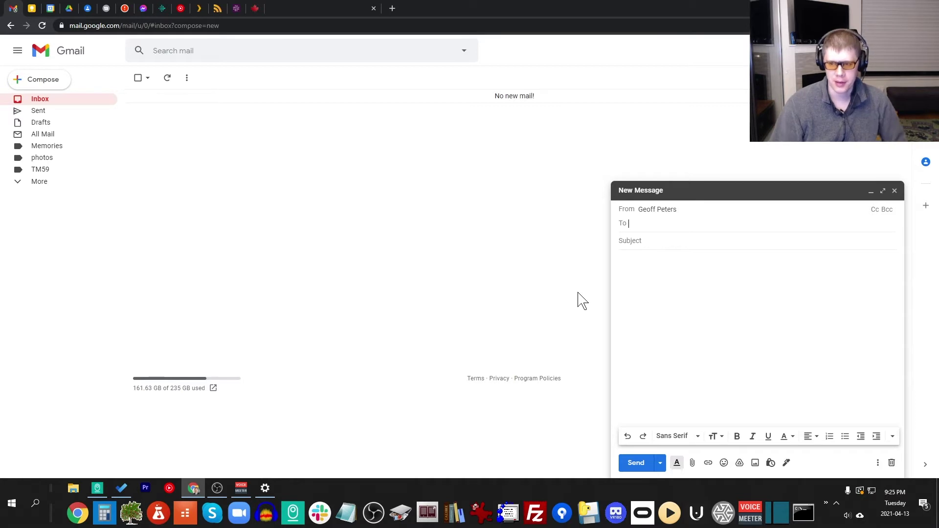
{"action": "type", "text": "geoff"}
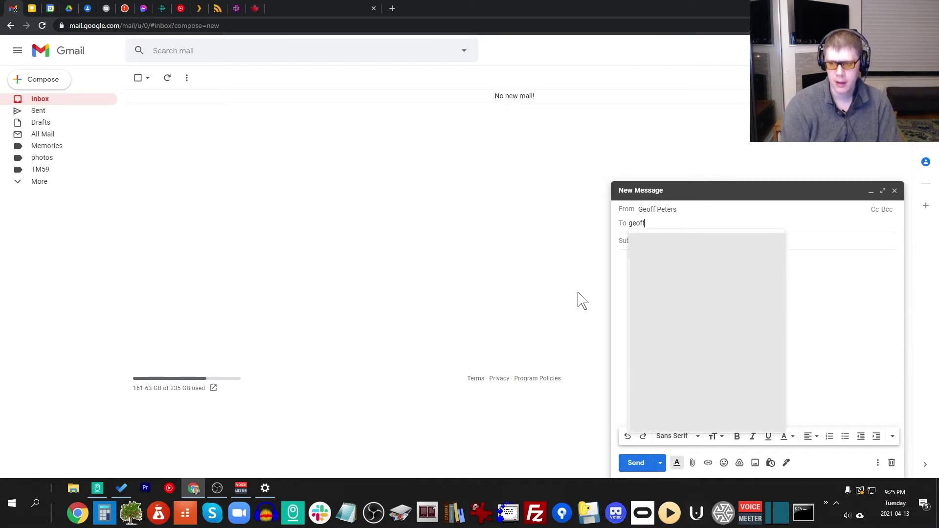
{"action": "key", "text": "Return"}
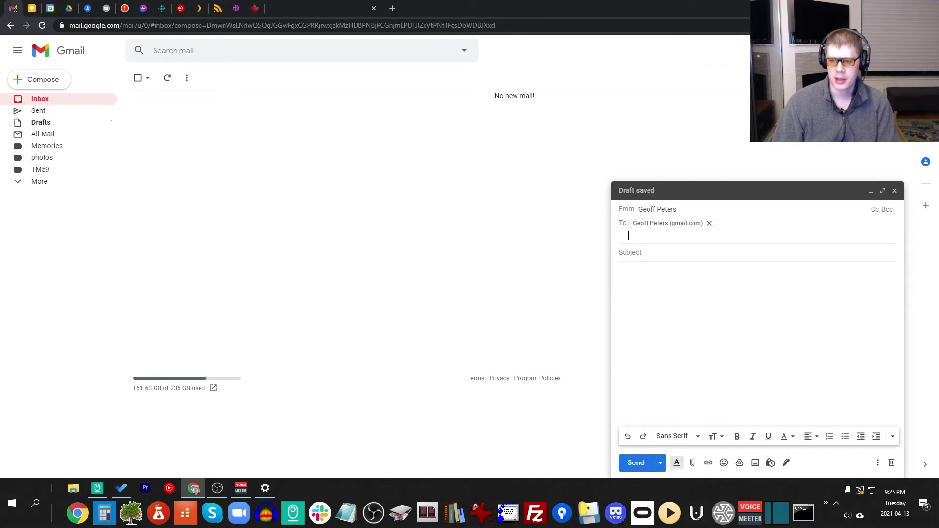
{"action": "left_click", "coordinate": [633, 254]}
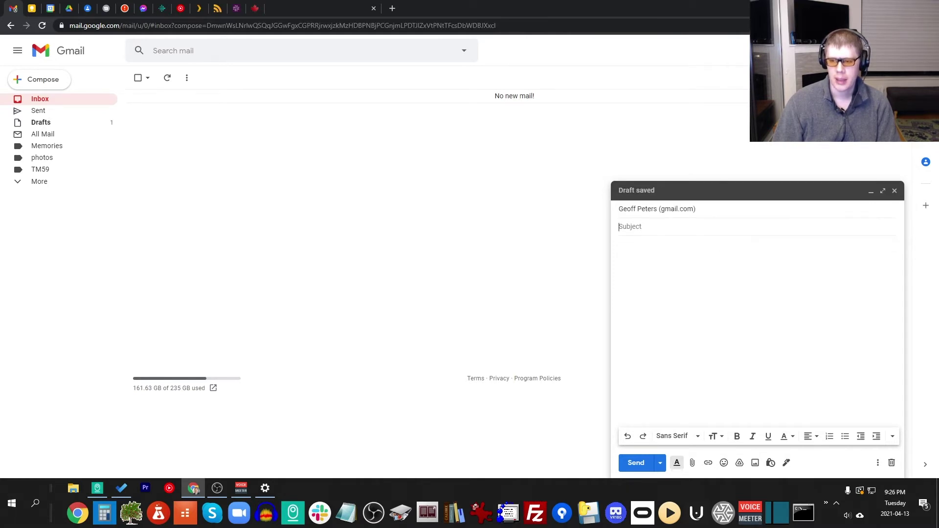
{"action": "type", "text": "Hello"}
{"action": "key", "text": "Tab"}
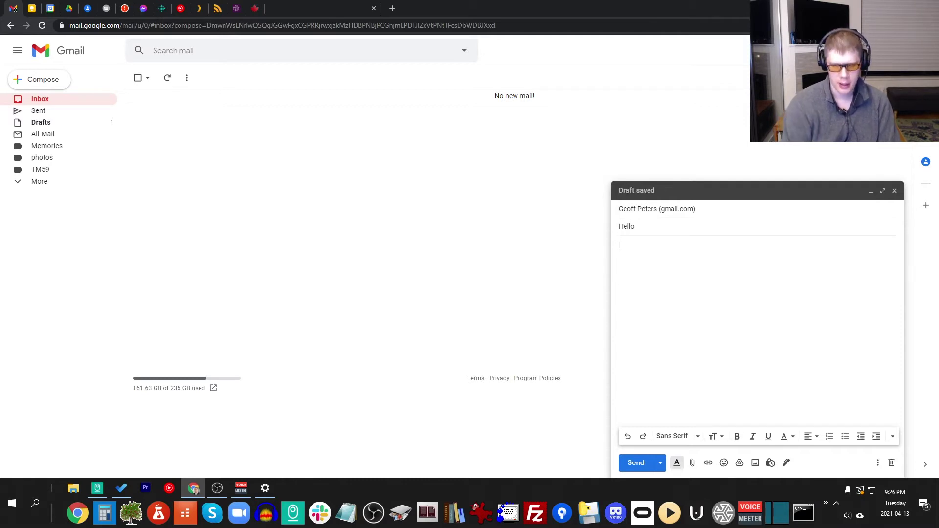
{"action": "type", "text": "Good morning"}
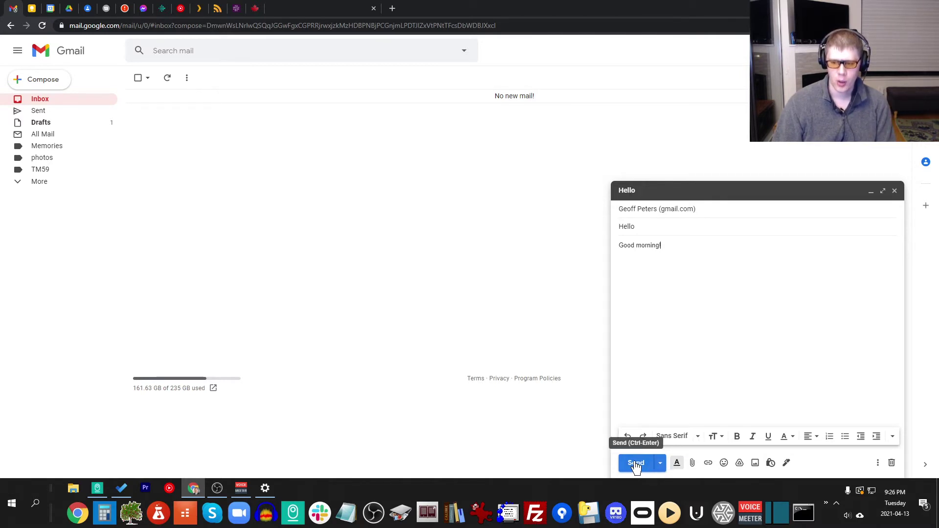
Step: Open Schedule send from the arrow beside Send for the Hello email
{"action": "left_click", "coordinate": [661, 464]}
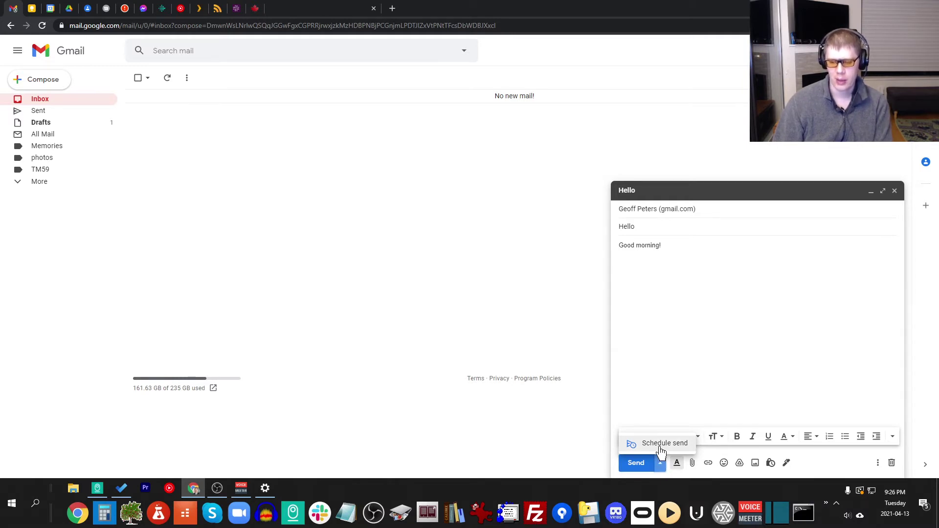
{"action": "left_click", "coordinate": [661, 449]}
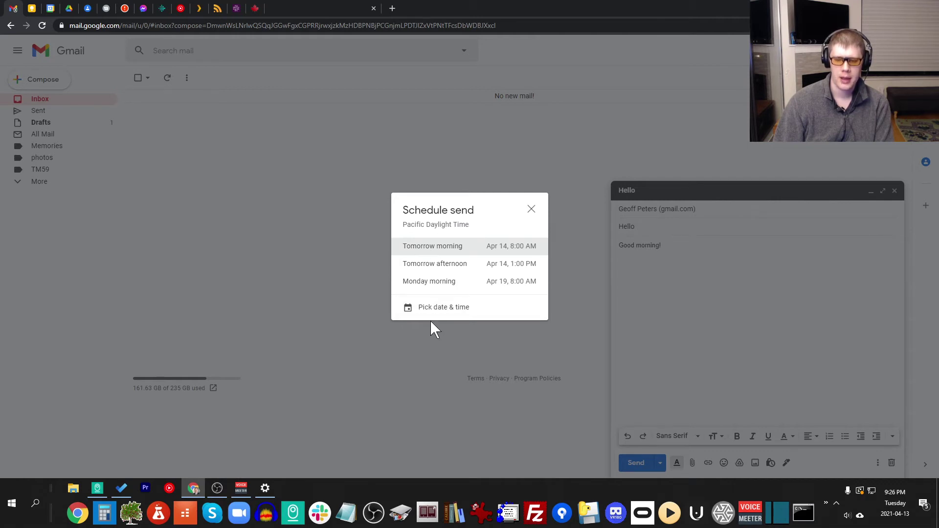
Step: Choose a custom send date and time, browsing the calendar back to April 2021
{"action": "left_click", "coordinate": [453, 310]}
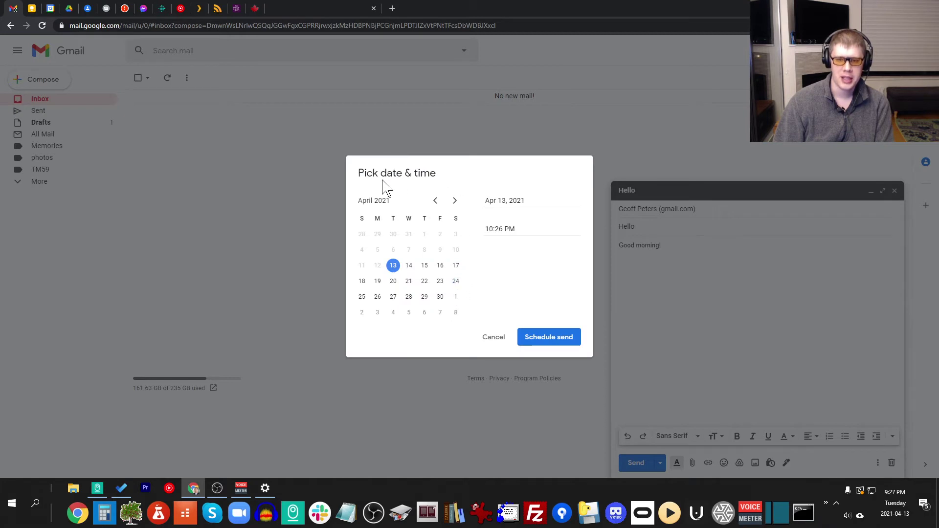
{"action": "left_click", "coordinate": [454, 200]}
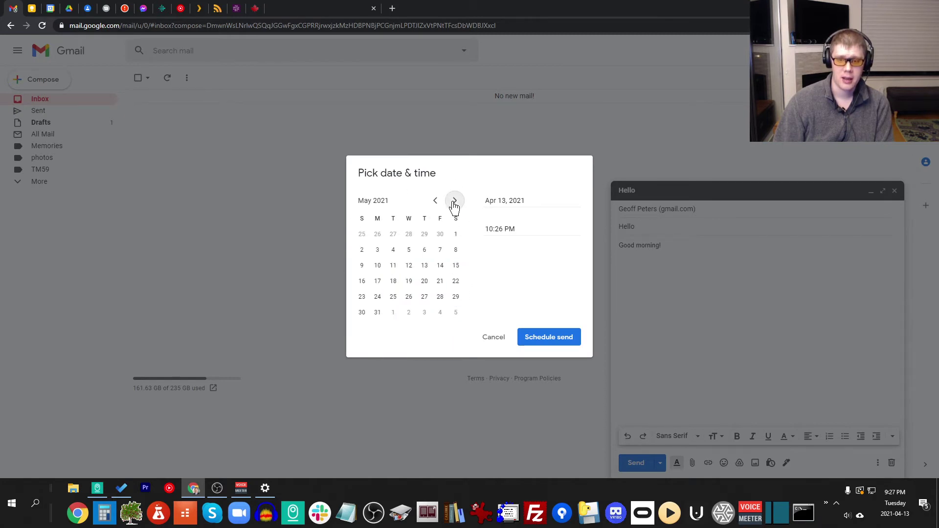
{"action": "left_click", "coordinate": [455, 200]}
{"action": "left_click", "coordinate": [455, 201]}
{"action": "left_click", "coordinate": [455, 201]}
{"action": "left_click", "coordinate": [454, 201]}
{"action": "left_click", "coordinate": [455, 201]}
{"action": "left_click", "coordinate": [455, 200]}
{"action": "left_click", "coordinate": [455, 201]}
{"action": "left_click", "coordinate": [436, 202]}
{"action": "left_click", "coordinate": [436, 201]}
{"action": "left_click", "coordinate": [436, 201]}
{"action": "left_click", "coordinate": [436, 202]}
{"action": "left_click", "coordinate": [436, 202]}
{"action": "left_click", "coordinate": [436, 202]}
{"action": "left_click", "coordinate": [435, 201]}
{"action": "left_click", "coordinate": [436, 202]}
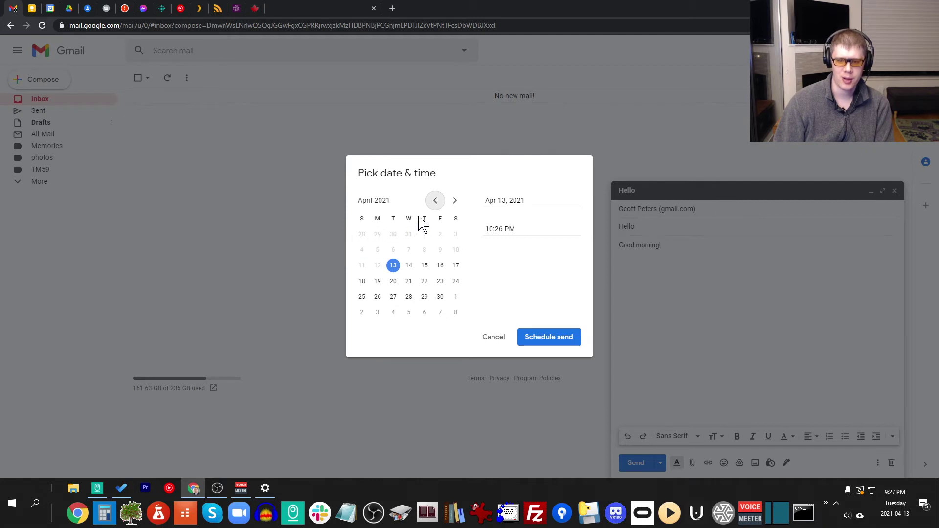
{"action": "left_click", "coordinate": [435, 202]}
{"action": "left_click", "coordinate": [455, 201]}
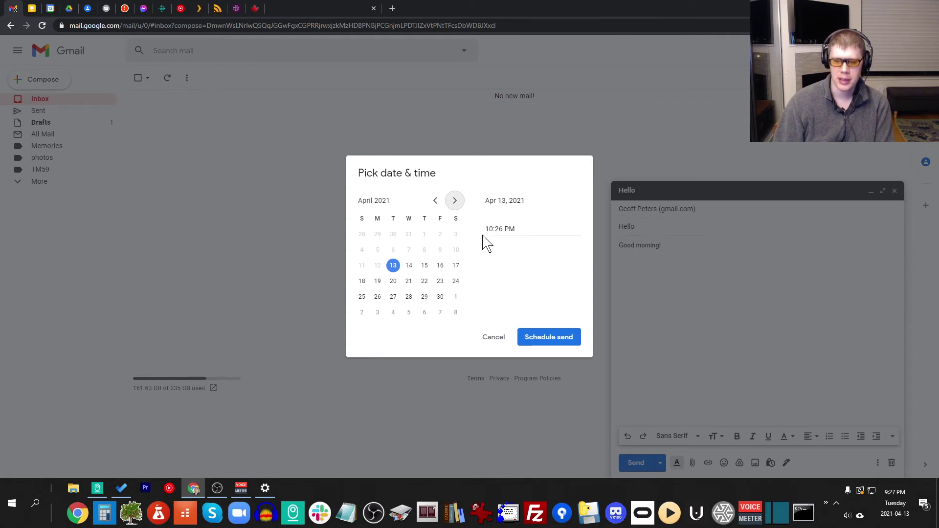
Step: Schedule the email for April 15 at 9:00 AM
{"action": "left_click", "coordinate": [424, 268]}
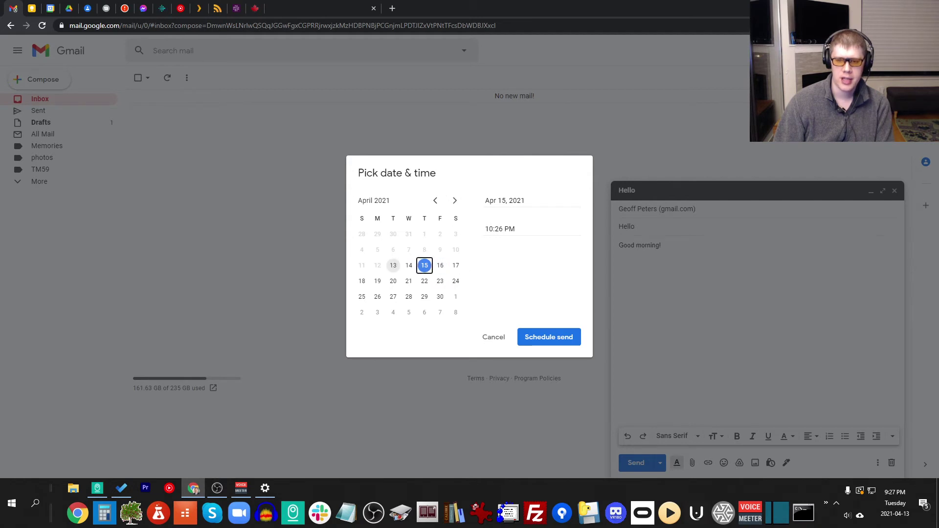
{"action": "key", "text": "Tab"}
{"action": "type", "text": "9"}
{"action": "key", "text": "Tab"}
{"action": "left_click", "coordinate": [550, 341]}
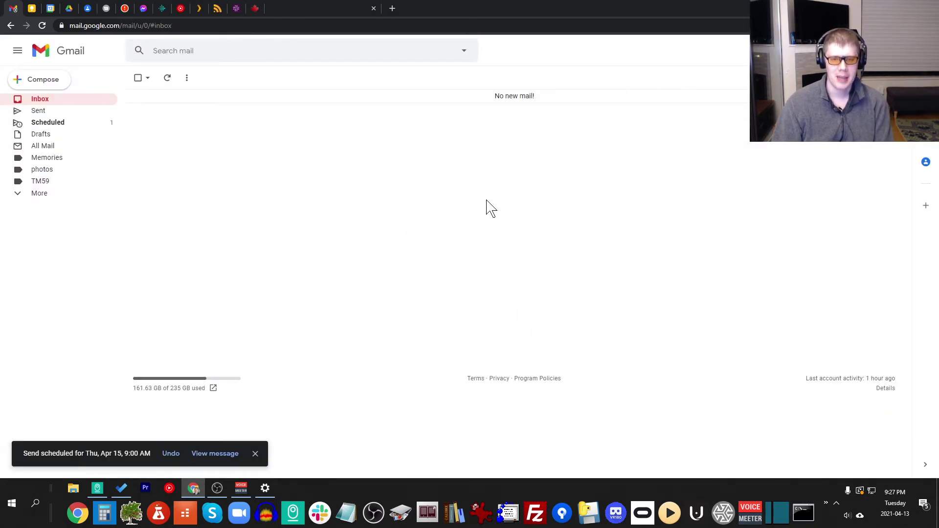
Step: Open the Hello email in the Scheduled folder, set for Thu, Apr 15, 9:00 AM
{"action": "left_click", "coordinate": [53, 127]}
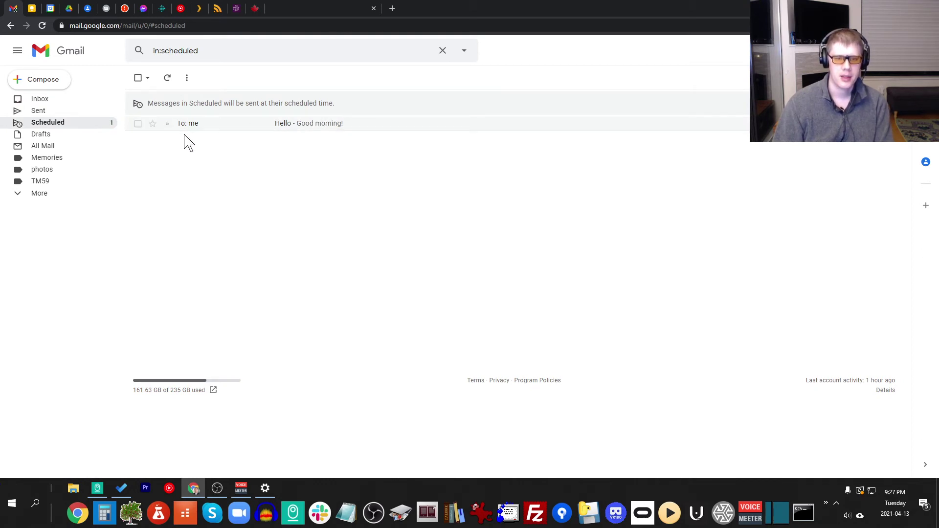
{"action": "left_click", "coordinate": [316, 128]}
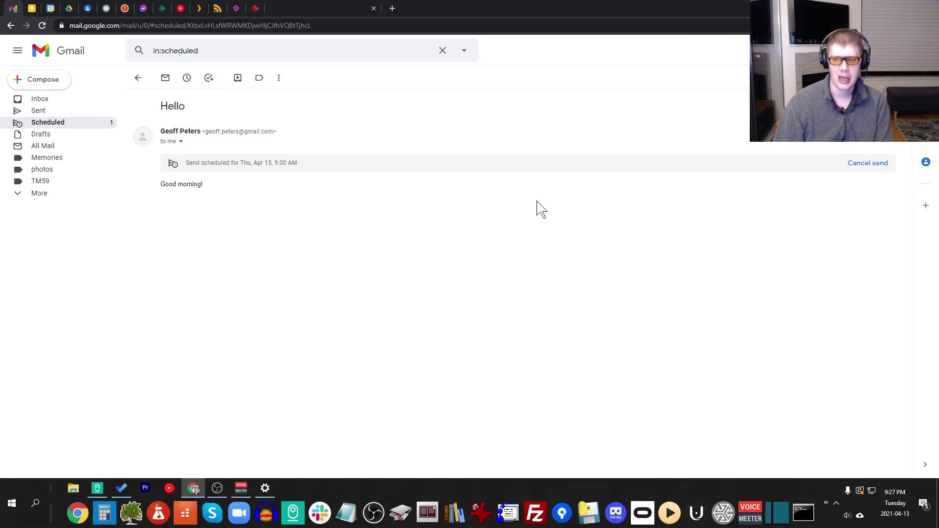
Step: Cancel the April 15 send and reschedule Hello for tomorrow morning at 8:00 AM
{"action": "left_click", "coordinate": [874, 167]}
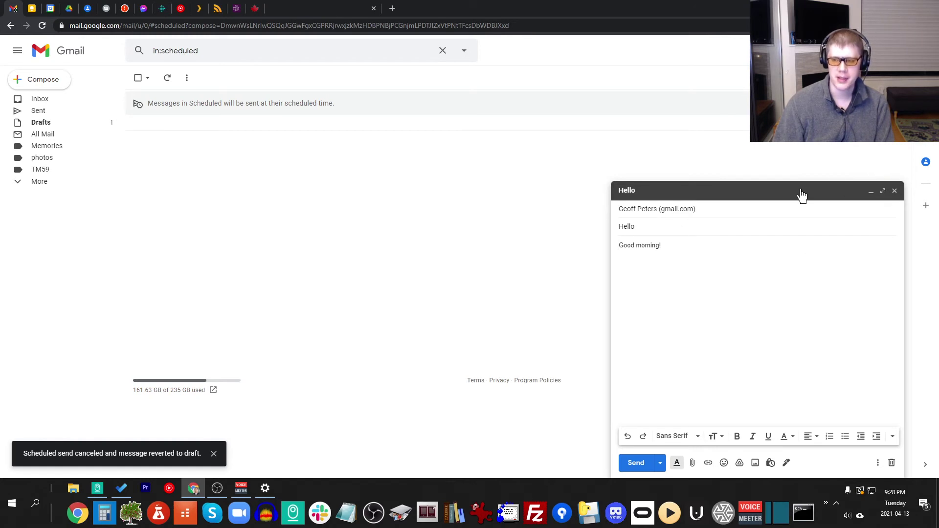
{"action": "left_click", "coordinate": [661, 463]}
{"action": "left_click", "coordinate": [662, 445]}
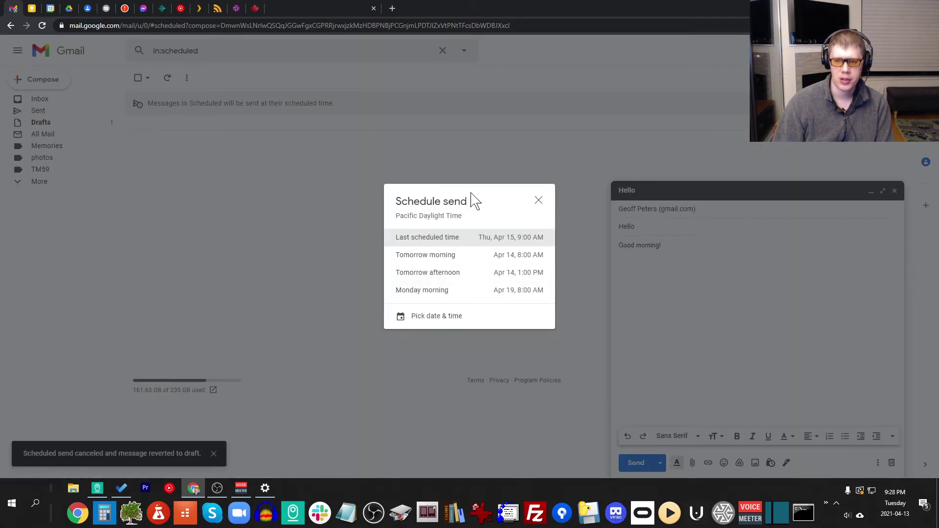
{"action": "left_click", "coordinate": [444, 257]}
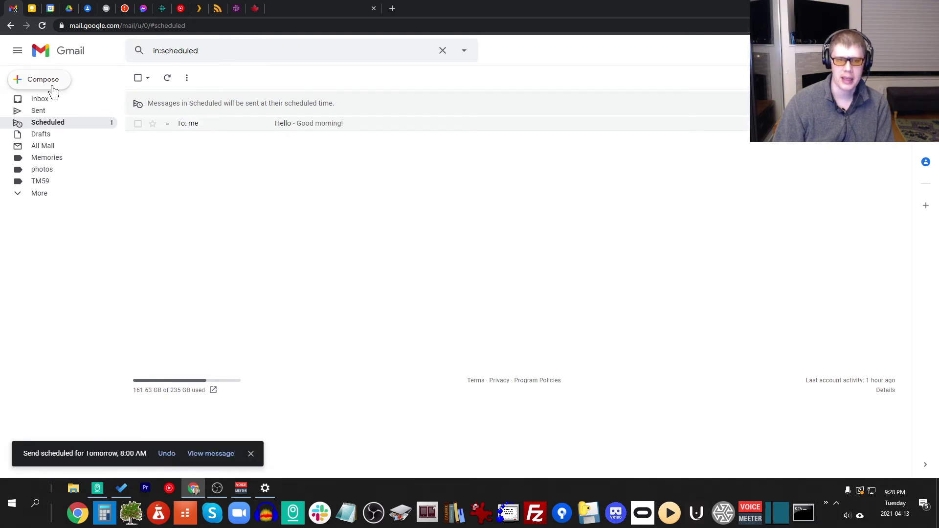
Step: Dismiss the scheduled-send notice and open the Hello email set for tomorrow 8:00 AM
{"action": "left_click", "coordinate": [51, 126]}
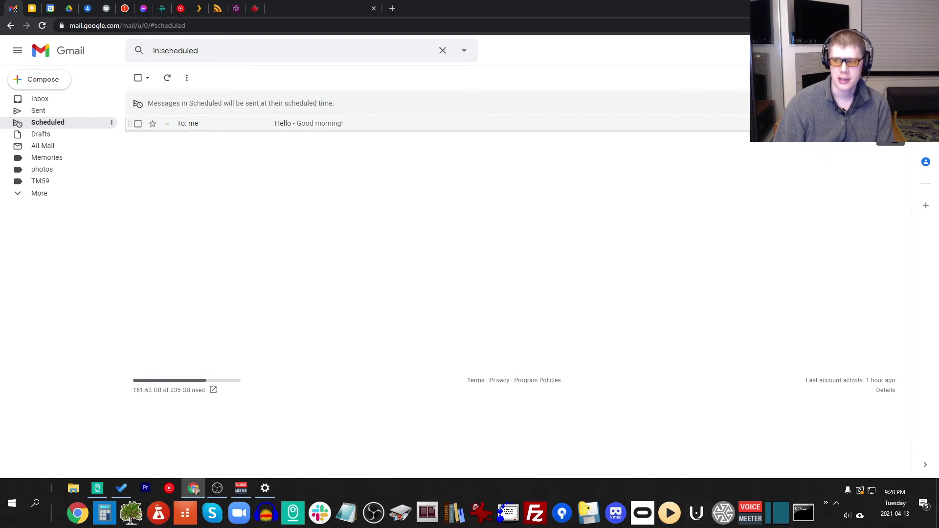
{"action": "left_click", "coordinate": [300, 128]}
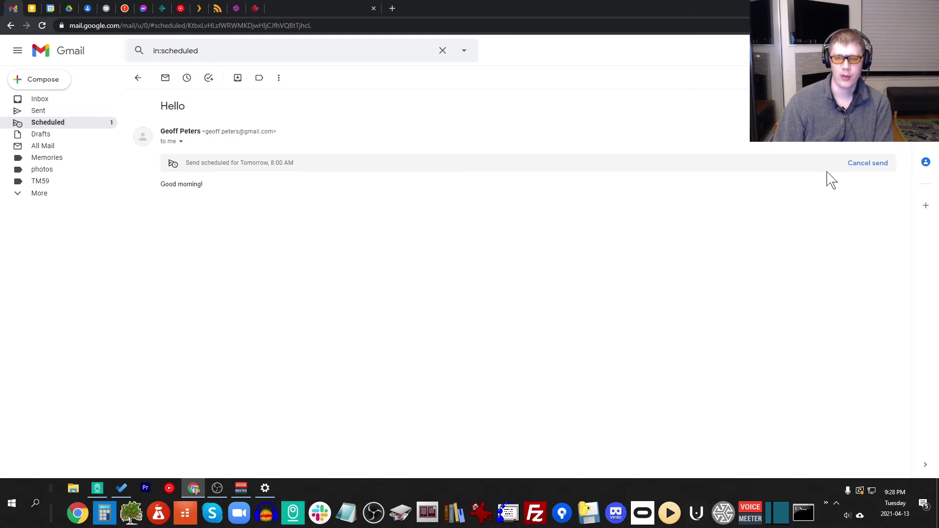
Step: Cancel the Hello email's scheduled send, save it as a draft, then discard it from Drafts
{"action": "left_click", "coordinate": [871, 167]}
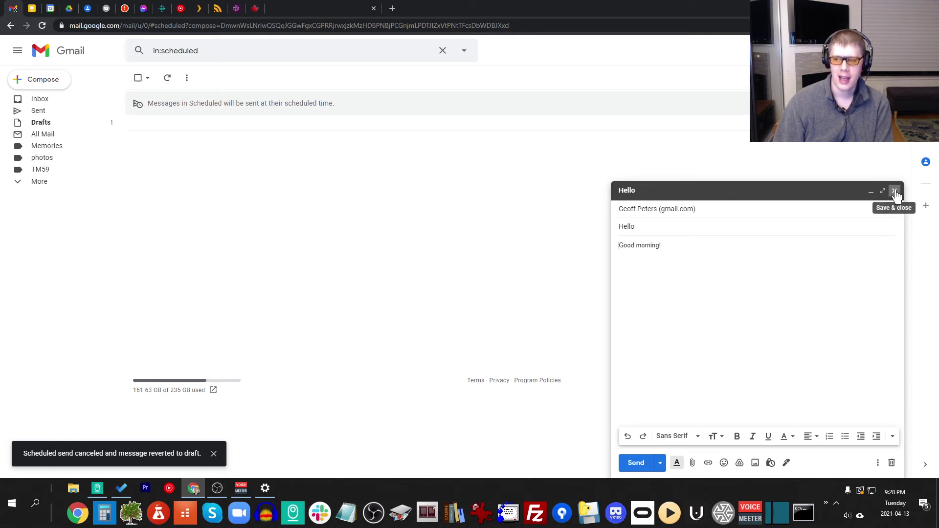
{"action": "left_click", "coordinate": [895, 192]}
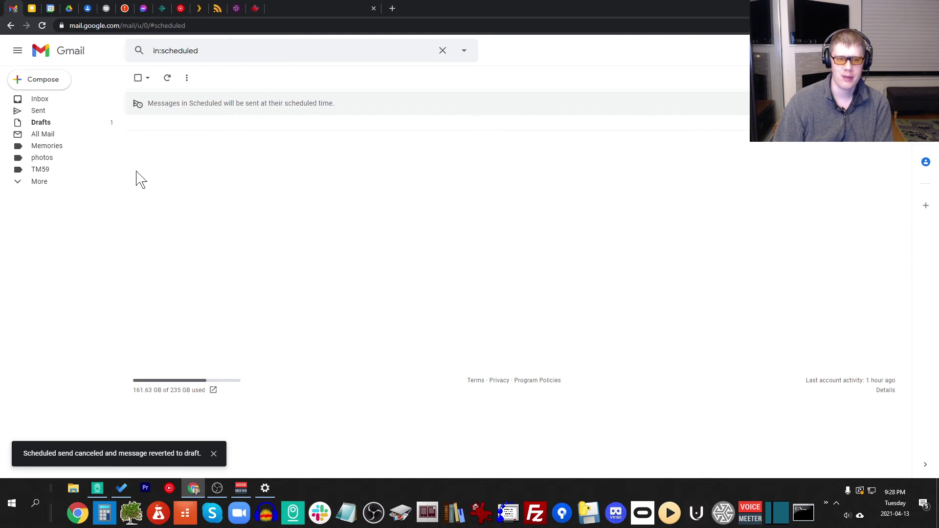
{"action": "left_click", "coordinate": [42, 125]}
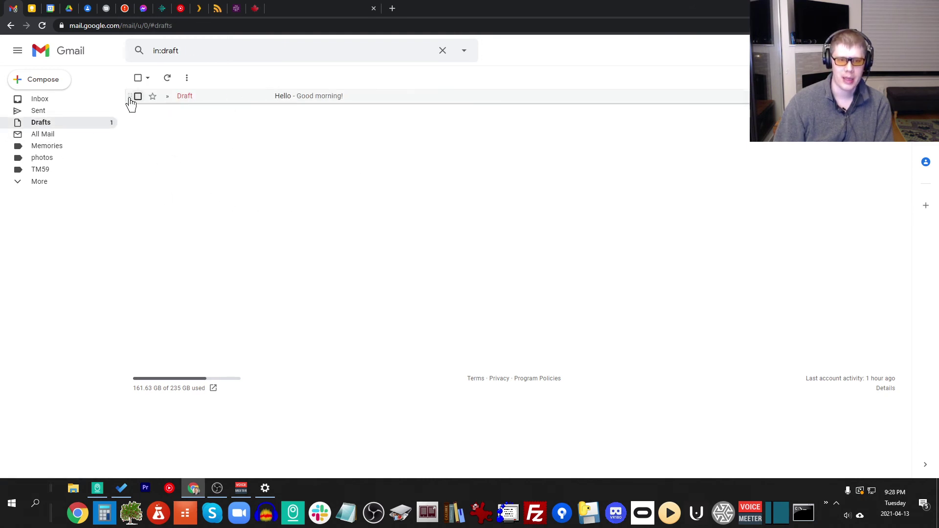
{"action": "left_click", "coordinate": [138, 98]}
{"action": "left_click", "coordinate": [191, 79]}
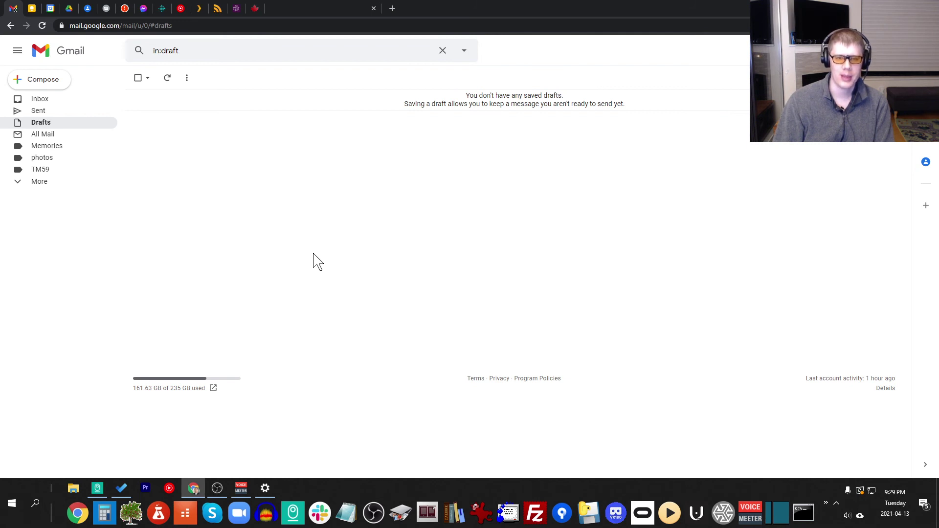
Step: Open geoffmobile.com/blog in a new tab and scroll over the Green Salsa Brown Rice post
{"action": "left_click", "coordinate": [357, 9]}
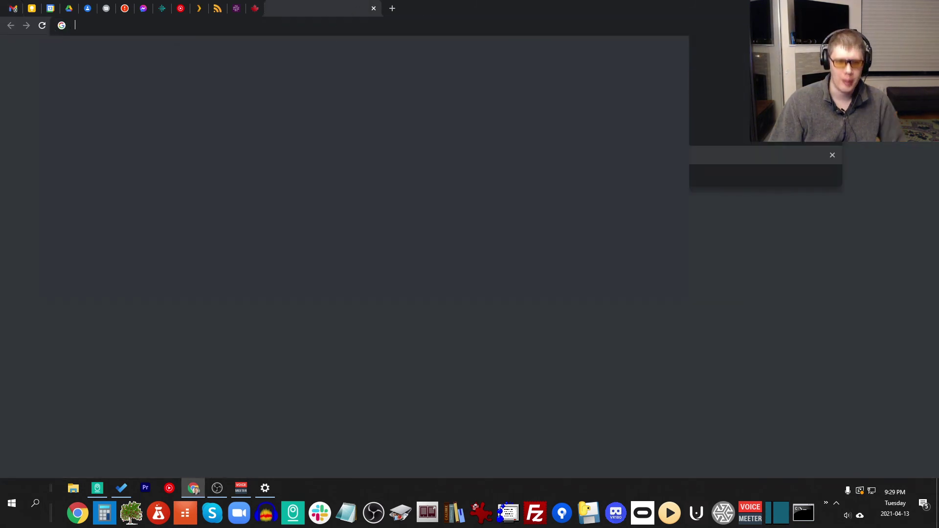
{"action": "type", "text": "geoff"}
{"action": "key", "text": "Return"}
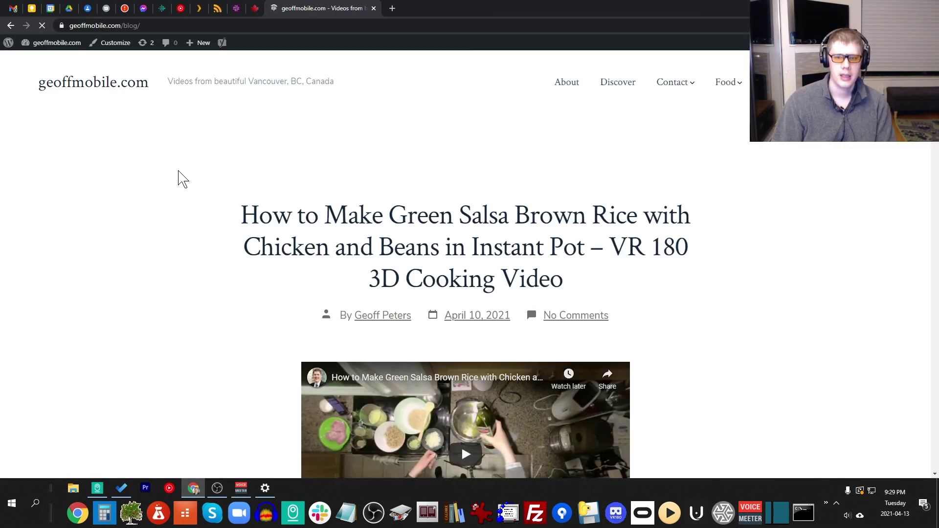
{"action": "scroll", "coordinate": [817, 246], "scroll_direction": "down", "scroll_amount": 4}
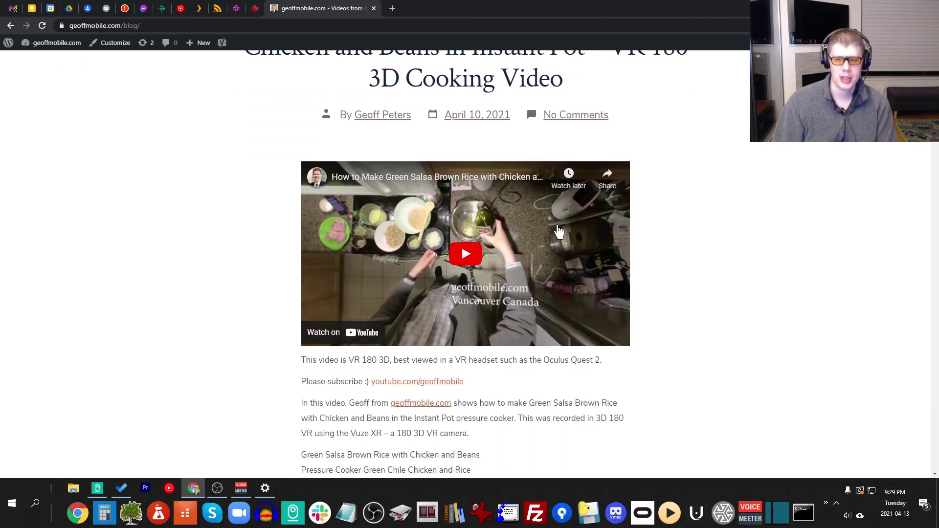
{"action": "scroll", "coordinate": [704, 231], "scroll_direction": "up", "scroll_amount": 4}
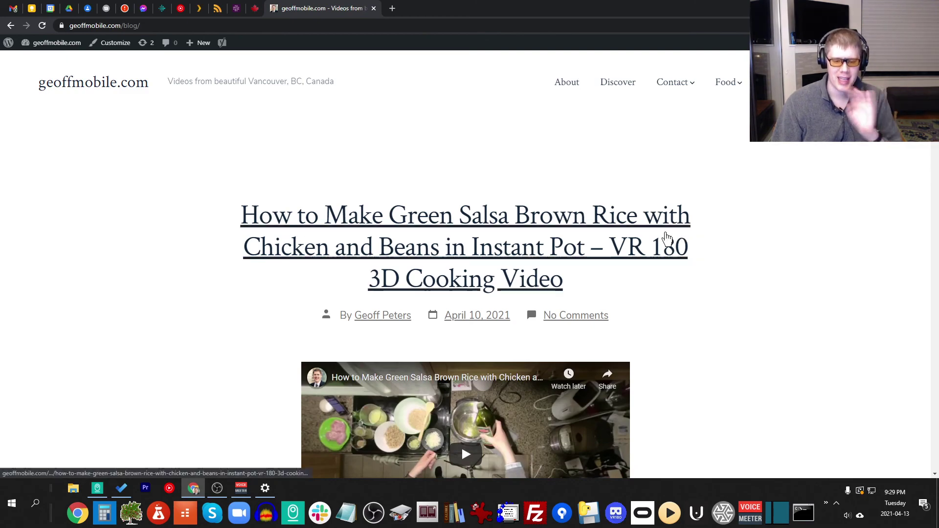